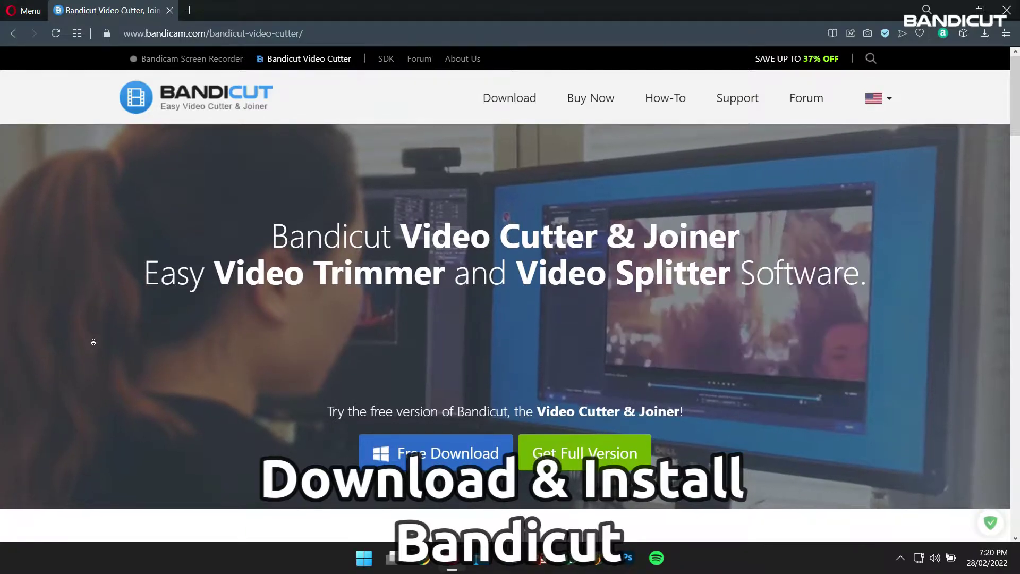
pyautogui.scroll(-1, 94, 346)
pyautogui.scroll(-1, 95, 346)
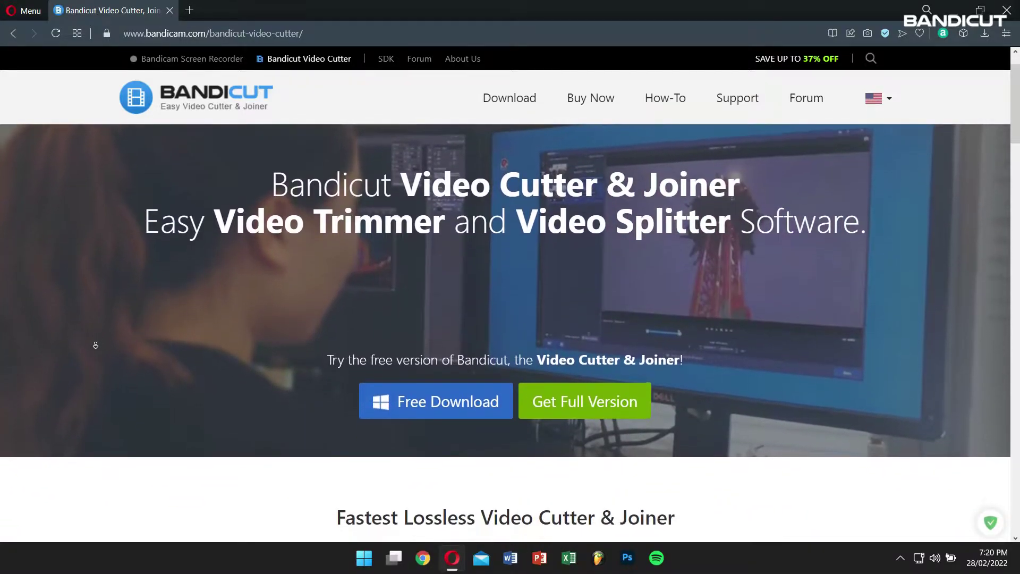
pyautogui.scroll(-1, 95, 345)
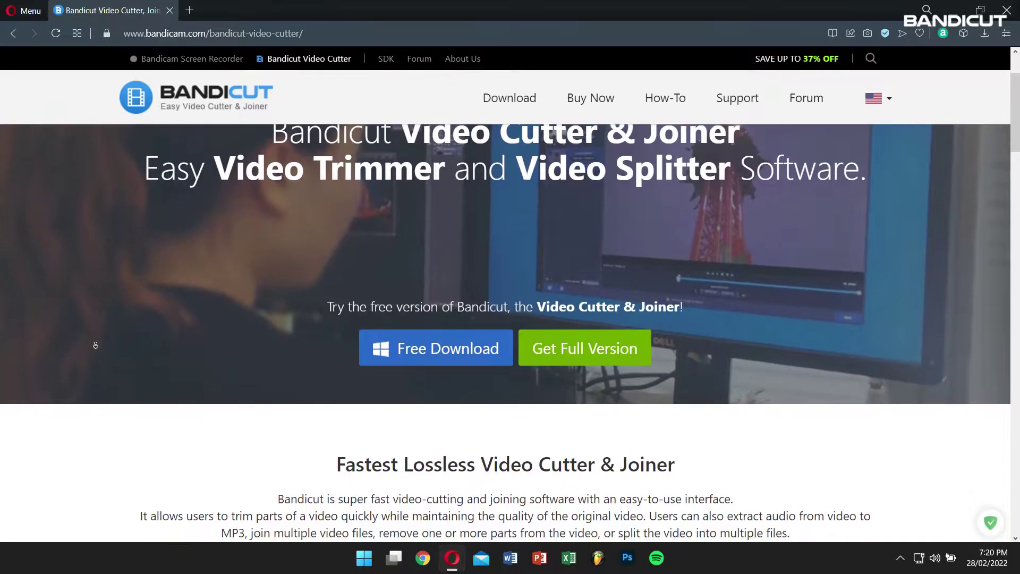
pyautogui.scroll(-1, 95, 346)
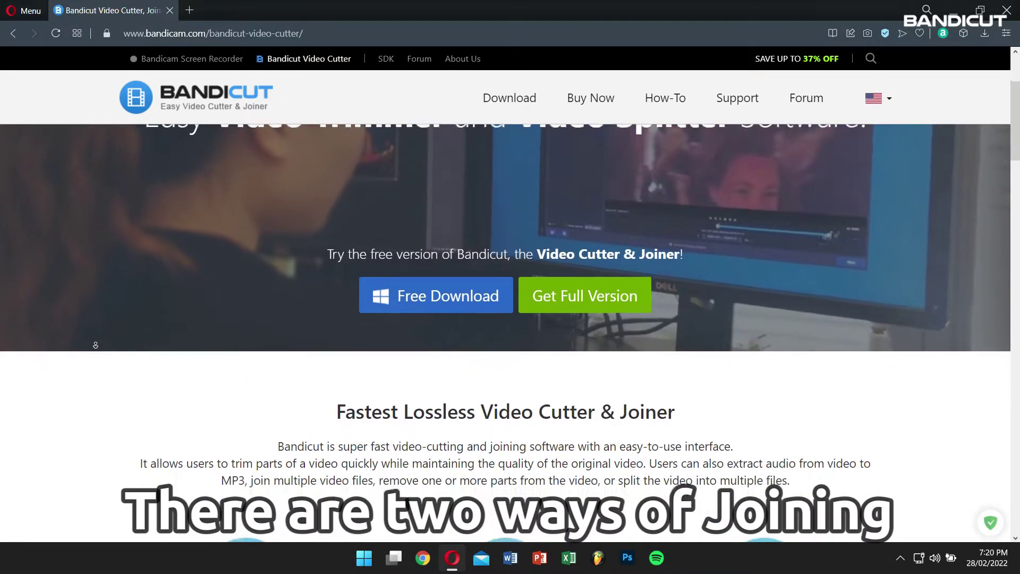
pyautogui.scroll(-1, 94, 345)
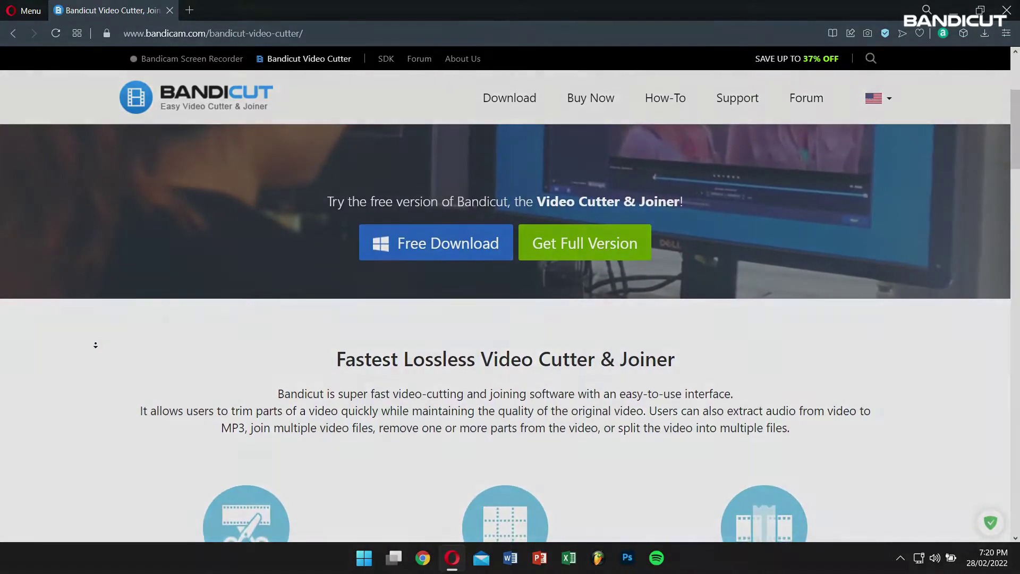
pyautogui.scroll(-1, 95, 344)
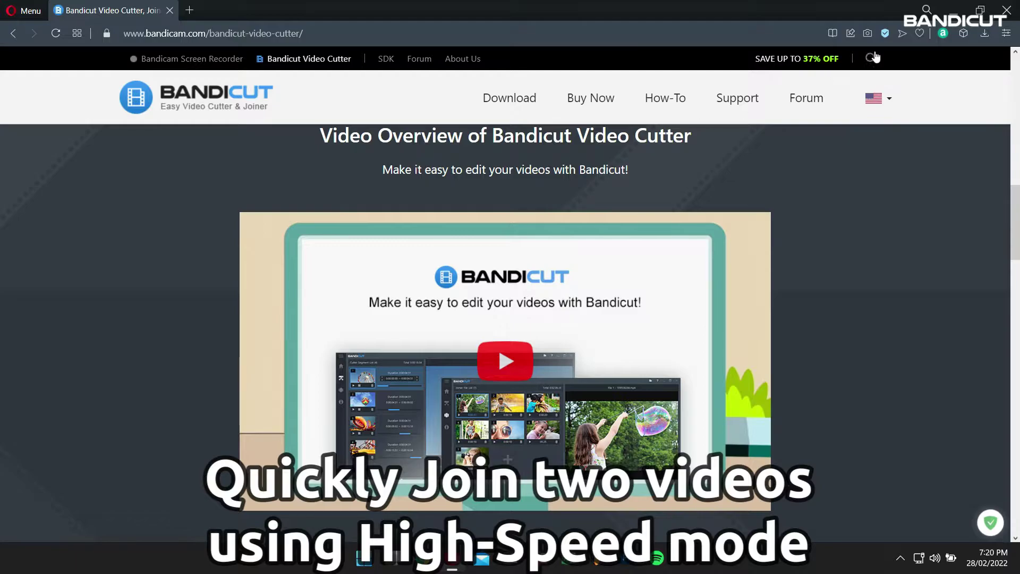
# Step: Close the browser, refresh the desktop and launch Bandicut from Windows search
pyautogui.click(1006, 7)
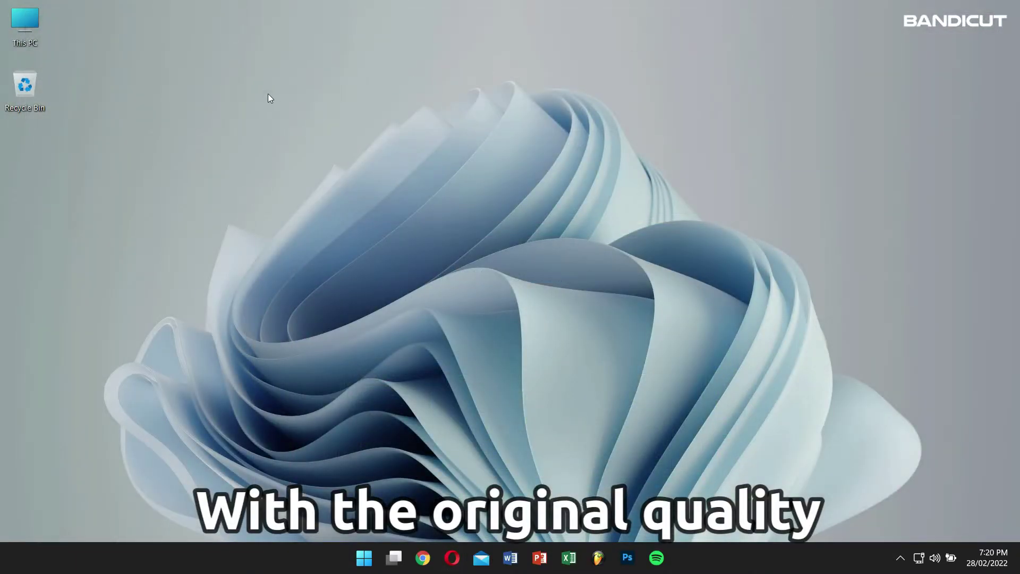
pyautogui.rightClick(268, 93)
pyautogui.click(311, 134)
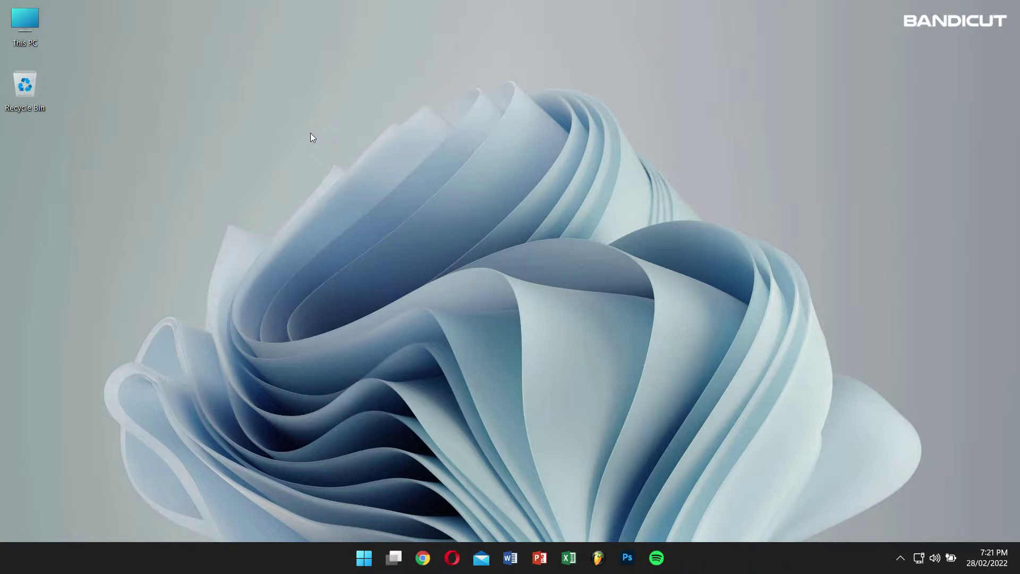
pyautogui.press('super')
pyautogui.write('band')
pyautogui.press('Return')
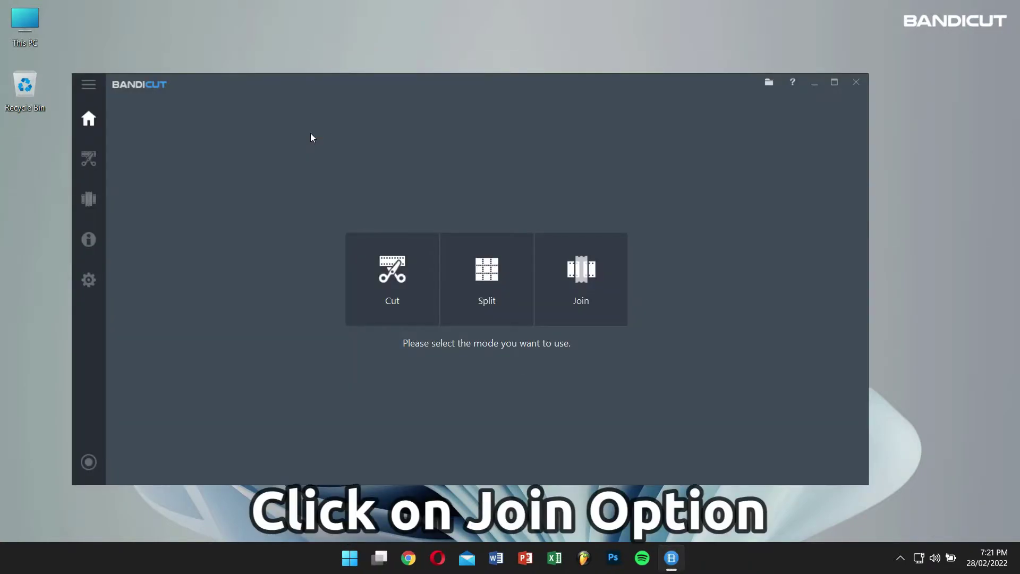
# Step: Start a Join and load both MP4 recordings from Videos > Bandicam into the joiner
pyautogui.click(566, 264)
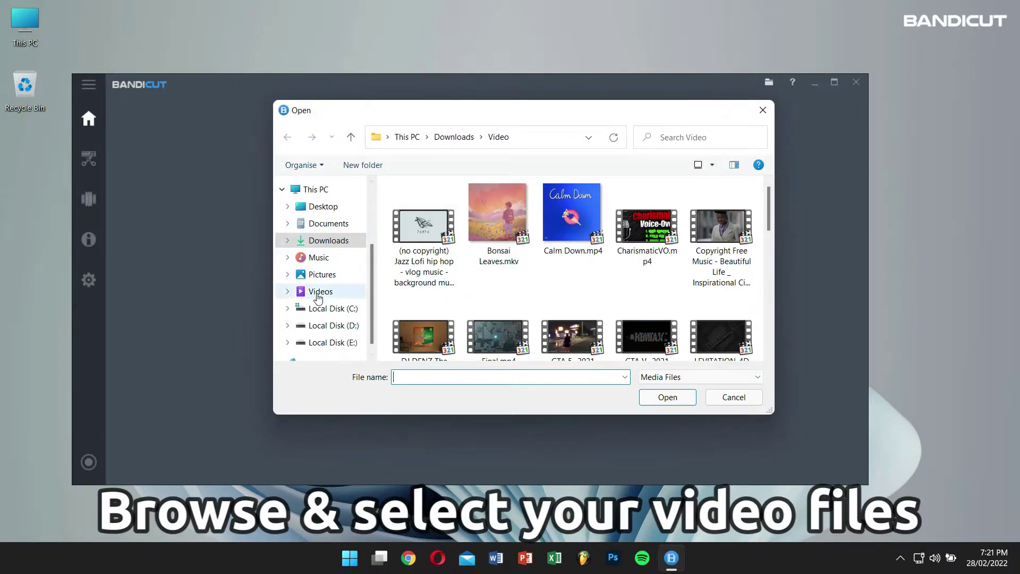
pyautogui.click(321, 291)
pyautogui.doubleClick(494, 238)
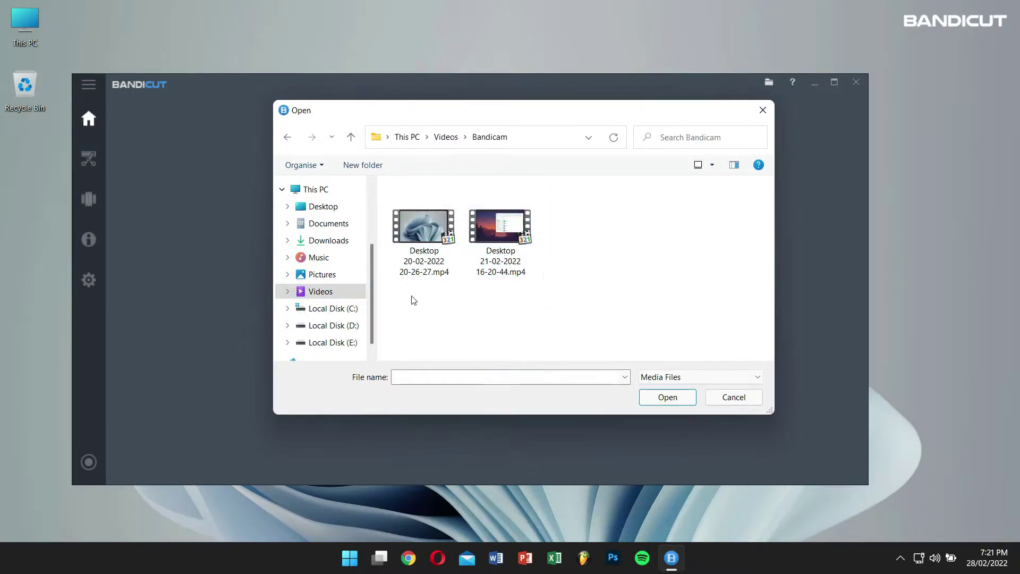
pyautogui.moveTo(410, 298); pyautogui.dragTo(546, 230)
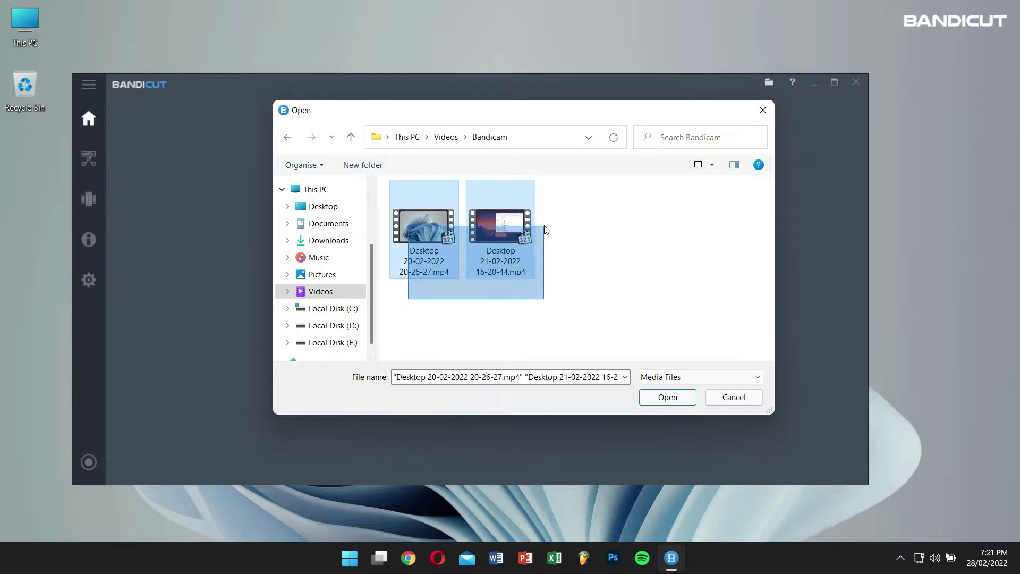
pyautogui.click(668, 398)
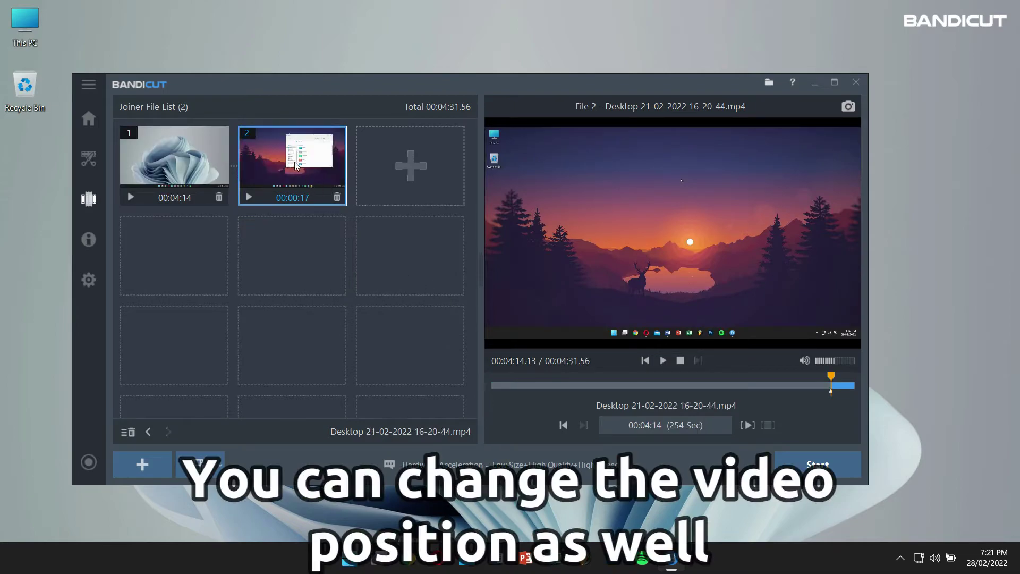
# Step: Move the second clip to the front of the join order and start the join
pyautogui.moveTo(175, 163)
pyautogui.mouseDown()
pyautogui.moveTo(144, 169)
pyautogui.moveTo(301, 114)
pyautogui.mouseUp()
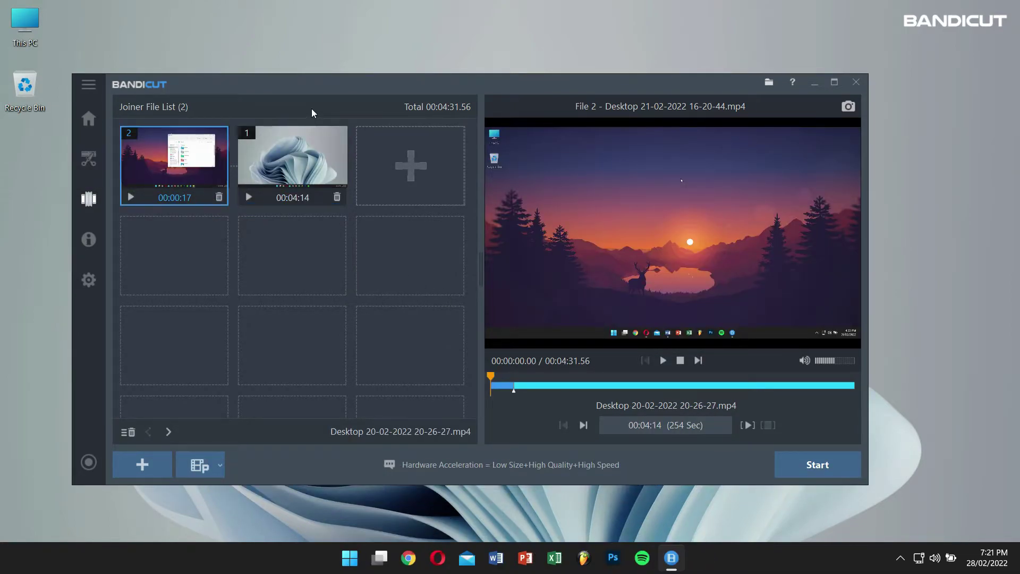
pyautogui.click(811, 462)
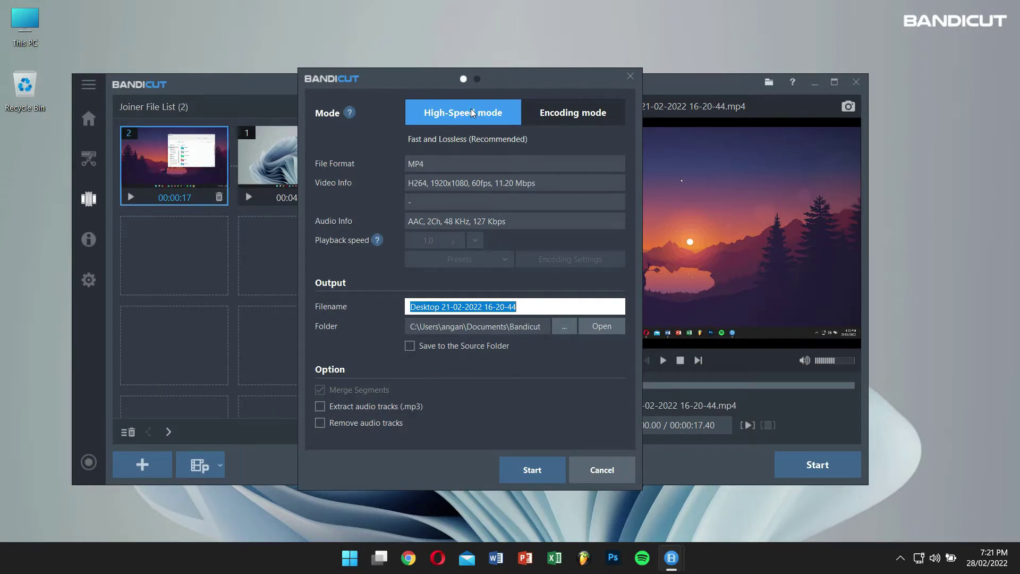
# Step: Start the High-Speed lossless join of the two clips
pyautogui.click(547, 469)
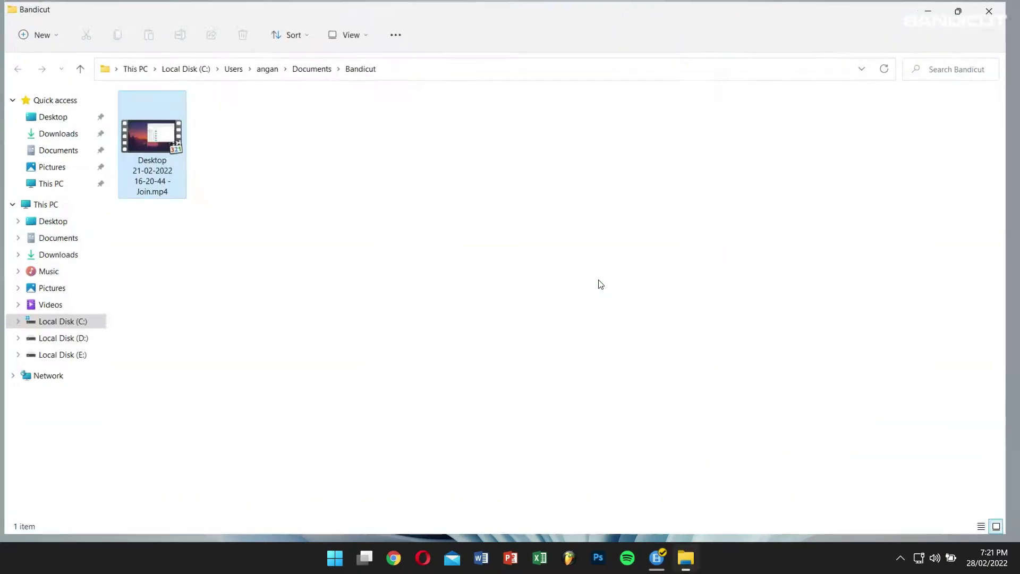
pyautogui.doubleClick(160, 162)
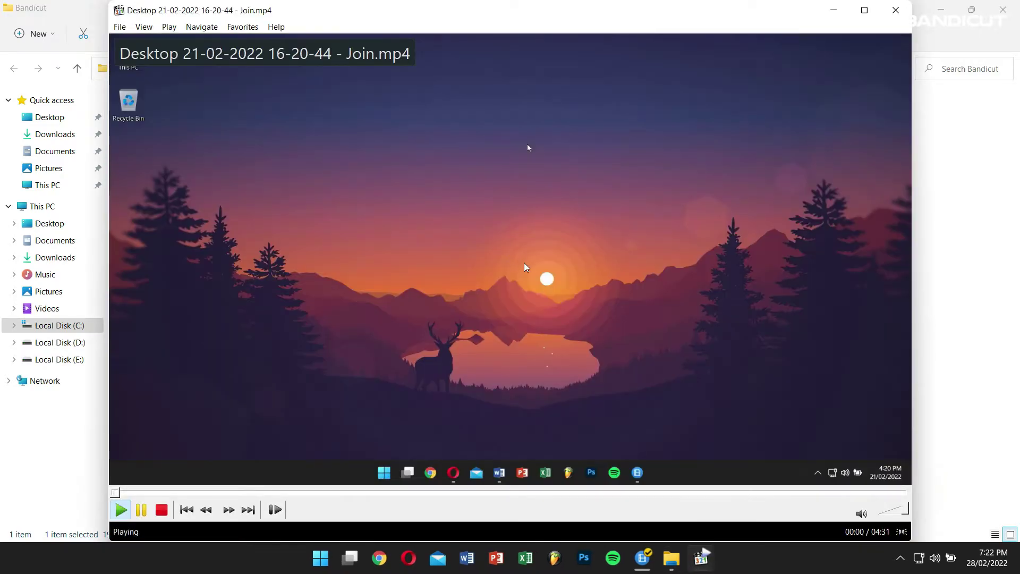
pyautogui.click(528, 147)
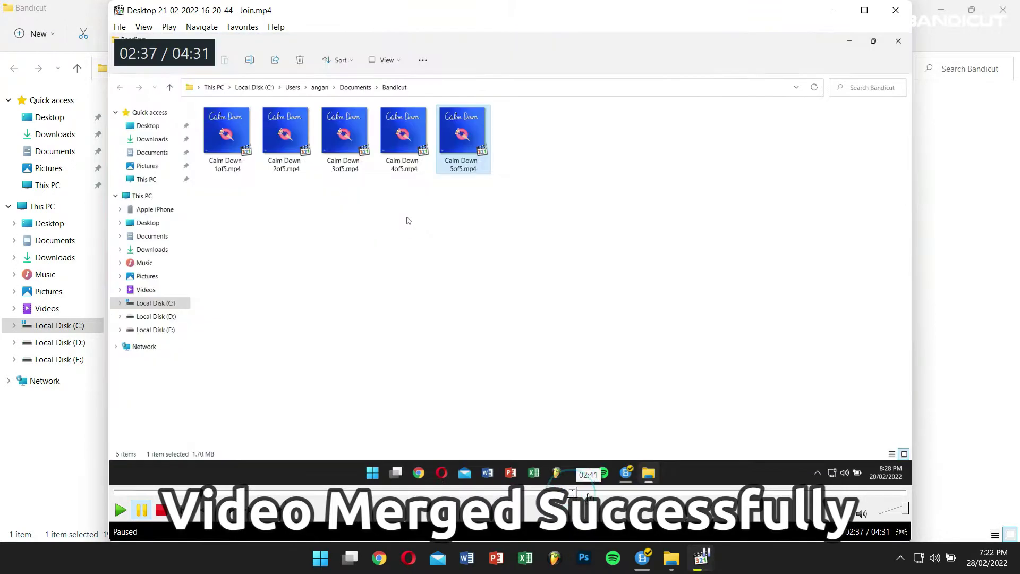
pyautogui.click(574, 493)
pyautogui.click(728, 493)
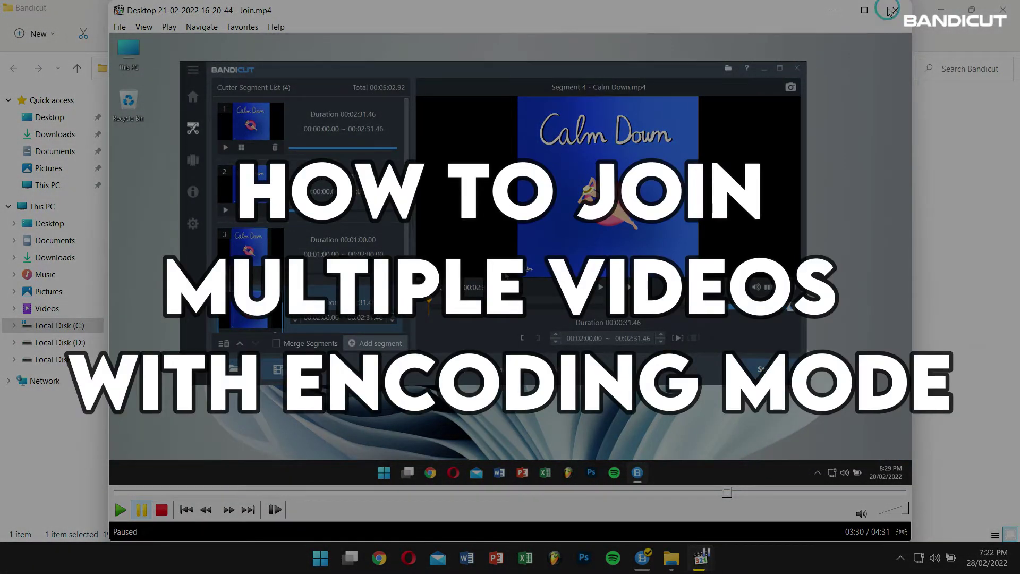
pyautogui.click(890, 10)
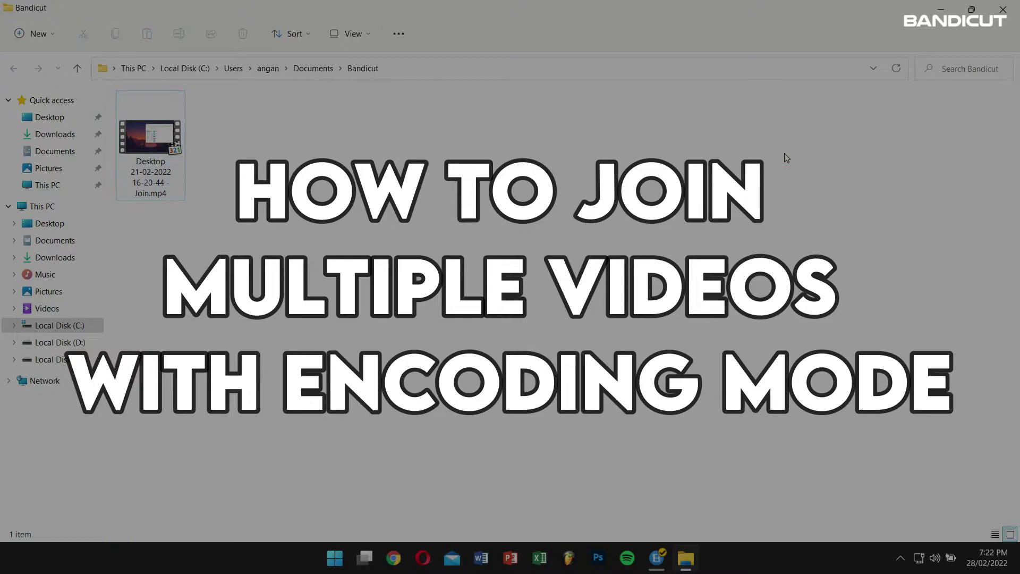
# Step: Close File Explorer and Bandicut, refresh the desktop and relaunch Bandicut from search
pyautogui.click(1004, 10)
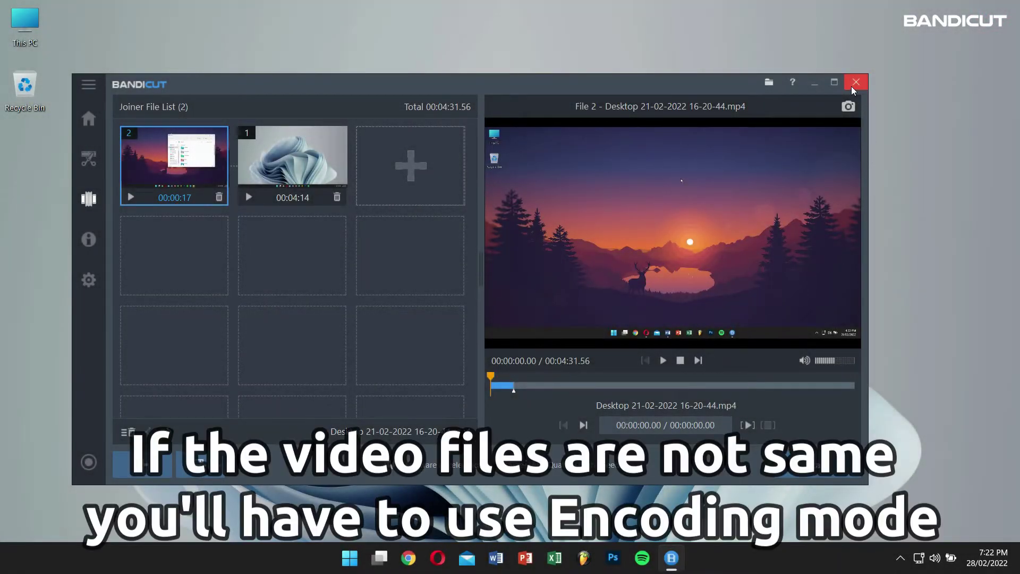
pyautogui.click(852, 87)
pyautogui.rightClick(183, 181)
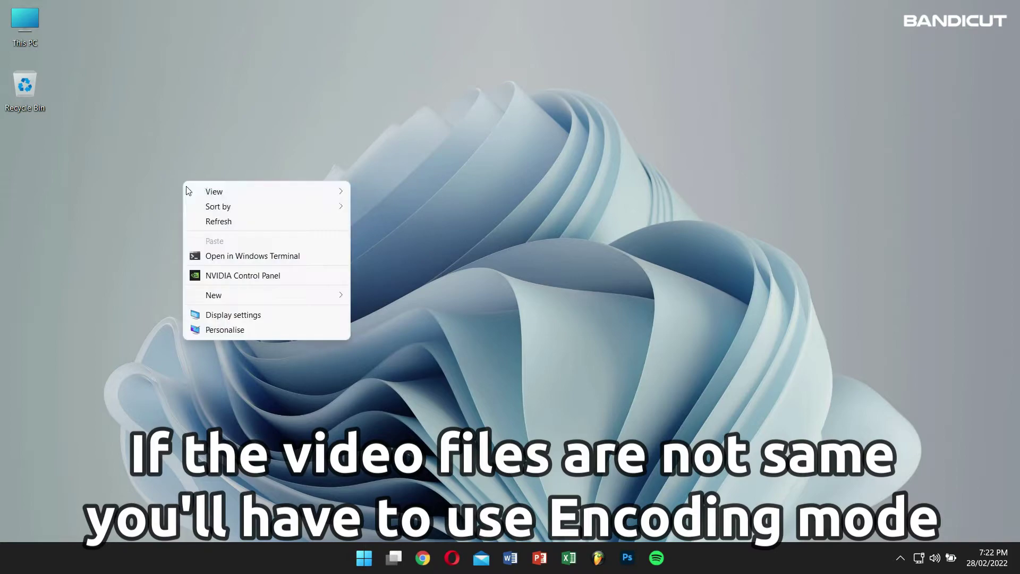
pyautogui.click(229, 226)
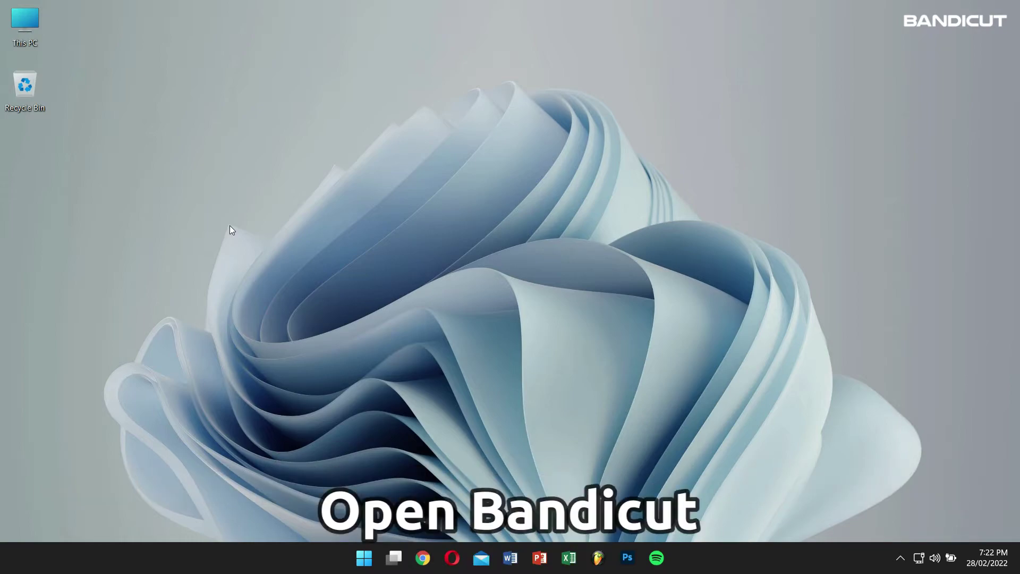
pyautogui.press('super')
pyautogui.write('band')
pyautogui.press('Return')
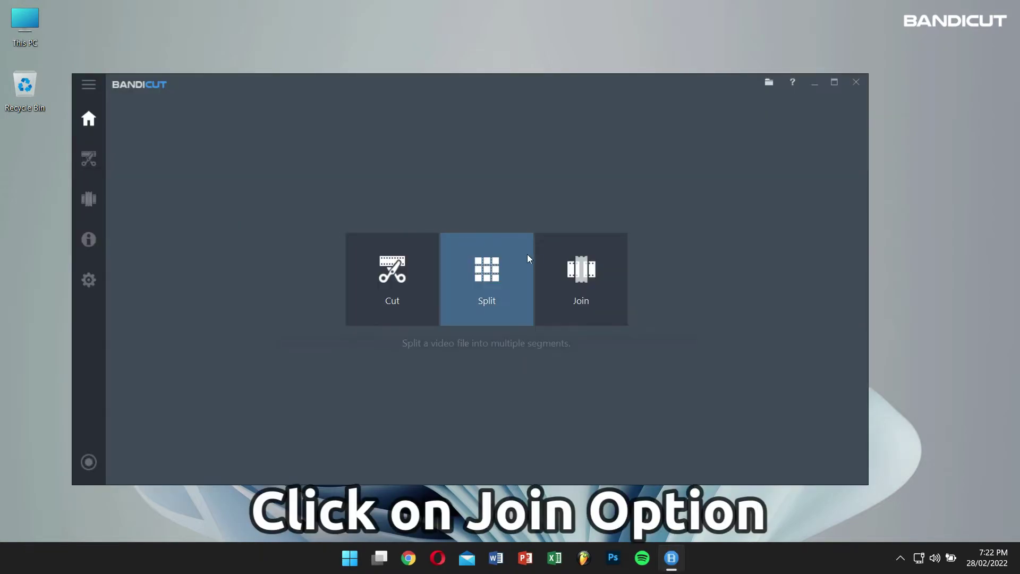
# Step: Start a Join and select the first three videos in Downloads > Video
pyautogui.click(561, 262)
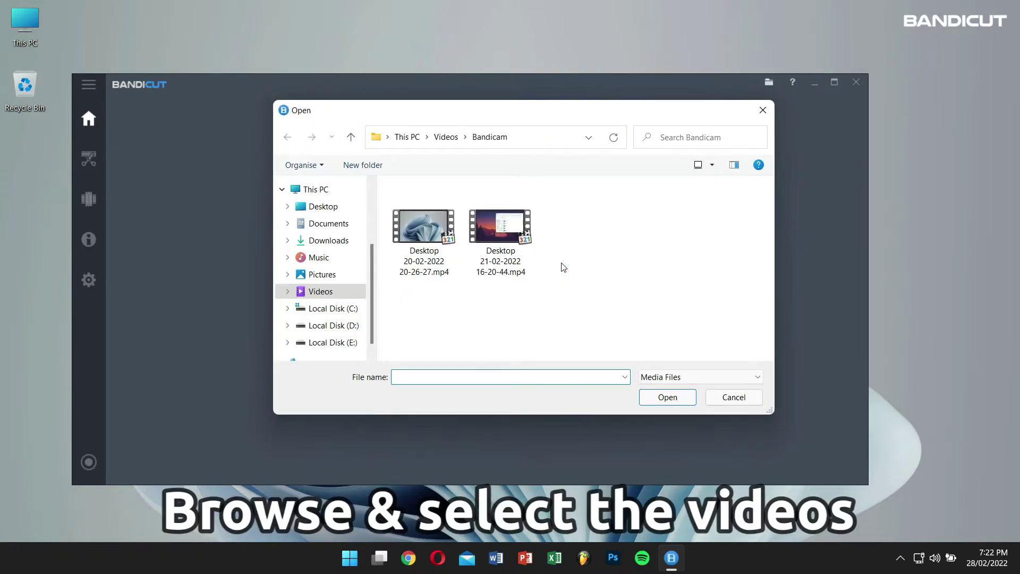
pyautogui.click(338, 241)
pyautogui.doubleClick(420, 228)
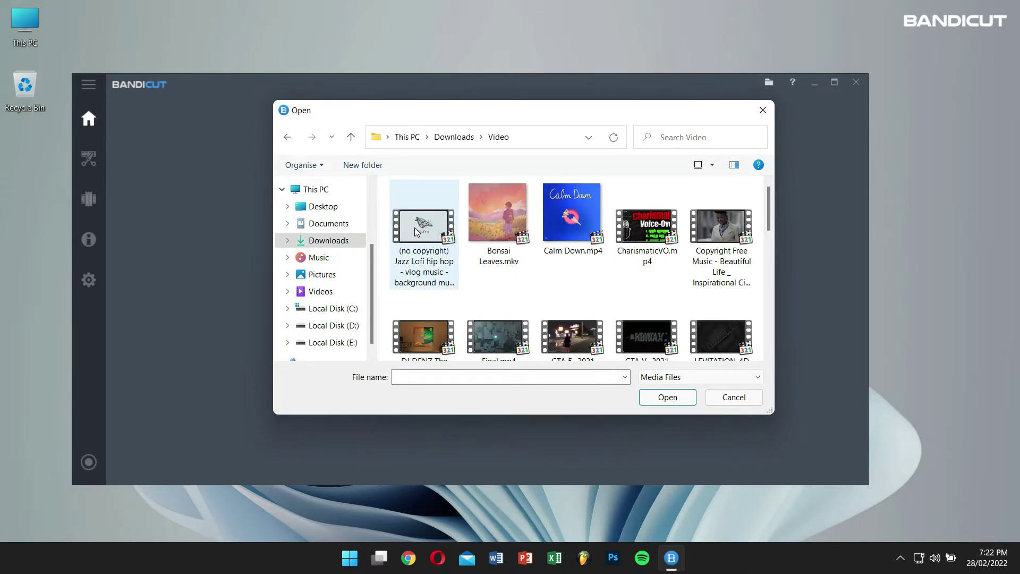
pyautogui.moveTo(386, 190); pyautogui.dragTo(591, 238)
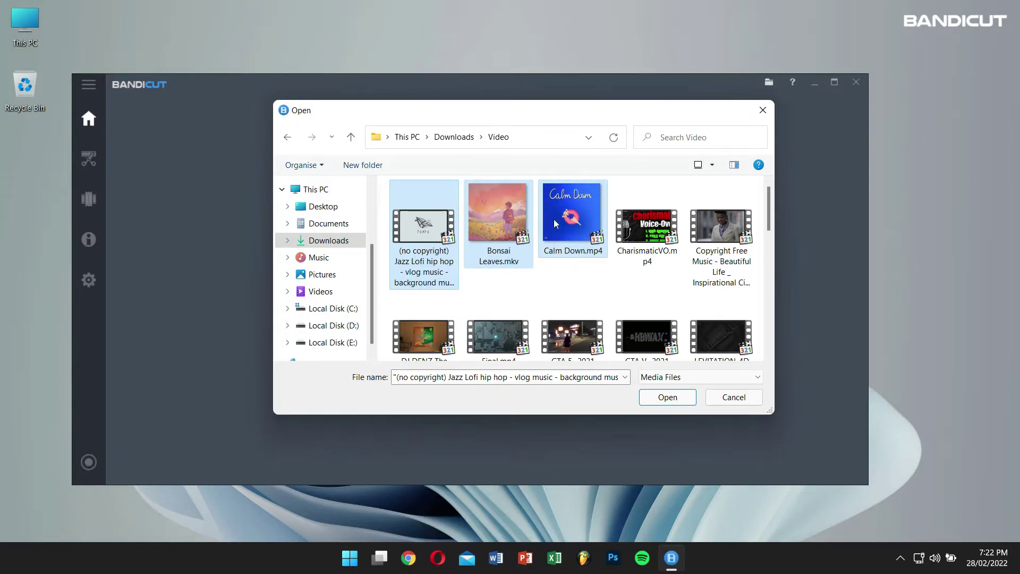
# Step: Load the selected videos into the joiner and move Calm Down into second position
pyautogui.click(669, 398)
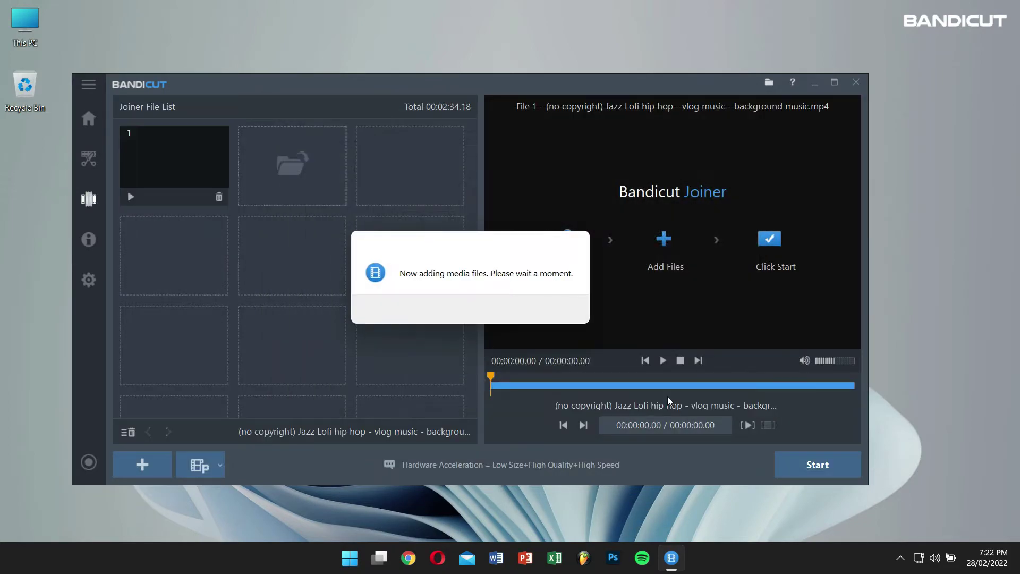
pyautogui.moveTo(414, 164); pyautogui.dragTo(247, 161)
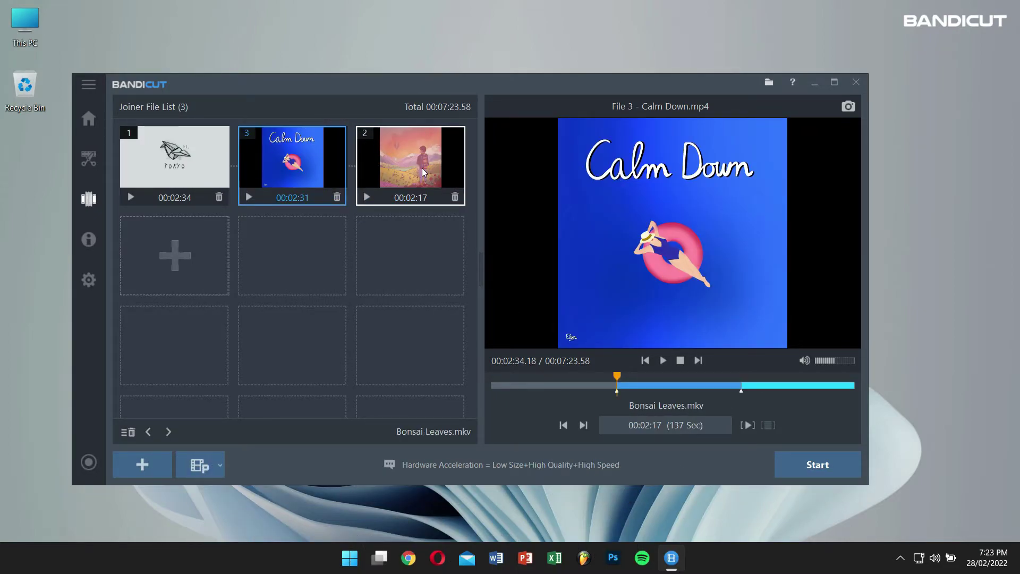
# Step: Start the join and dismiss the 'High-speed mode is not available' notice
pyautogui.click(824, 467)
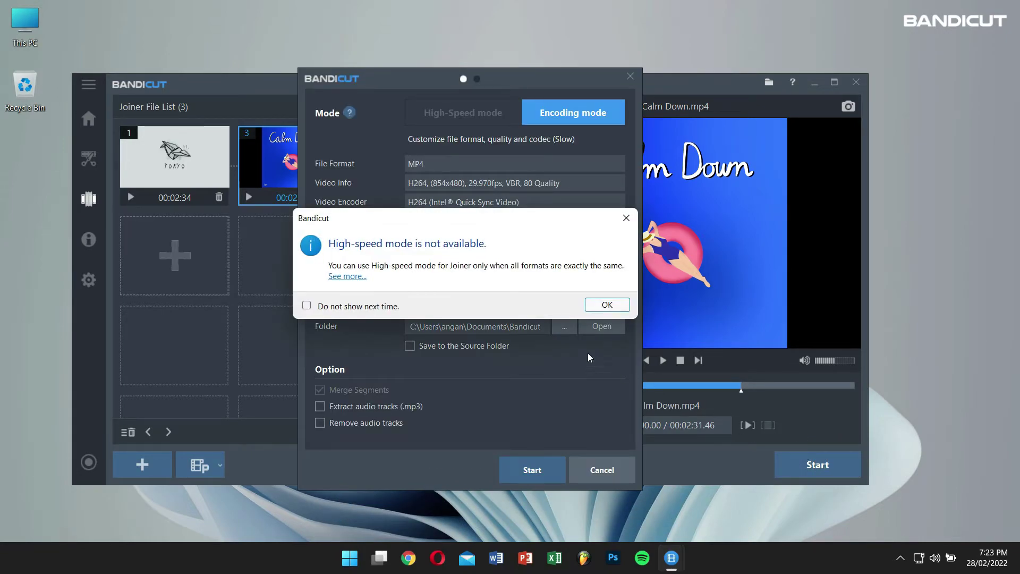
pyautogui.moveTo(433, 224); pyautogui.dragTo(355, 214)
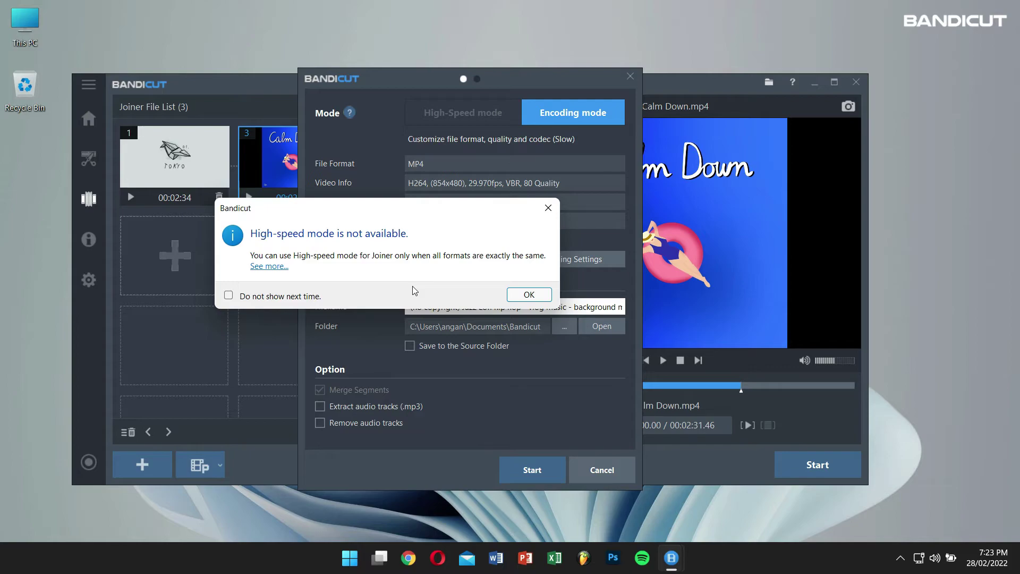
pyautogui.click(530, 296)
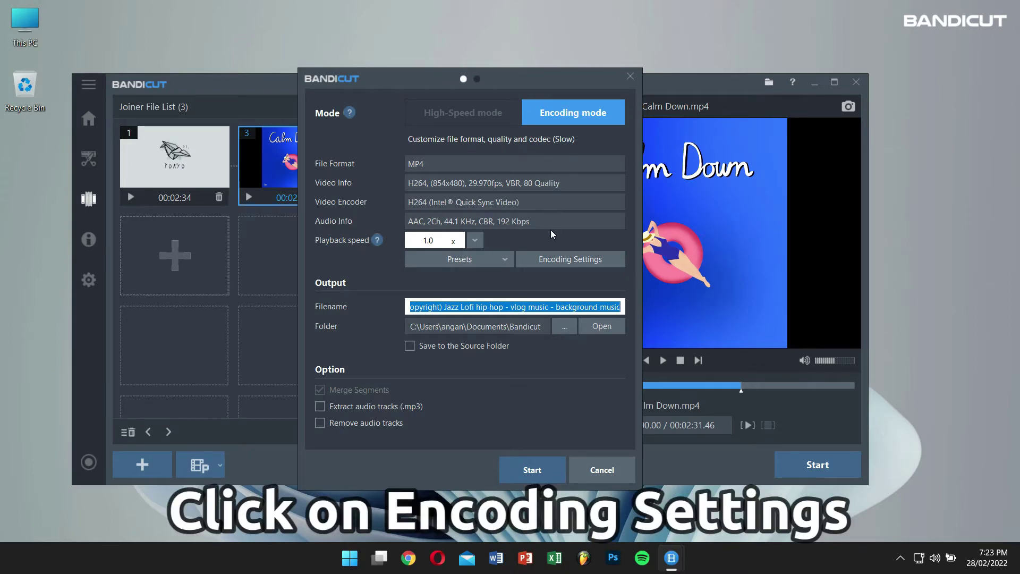
pyautogui.click(552, 259)
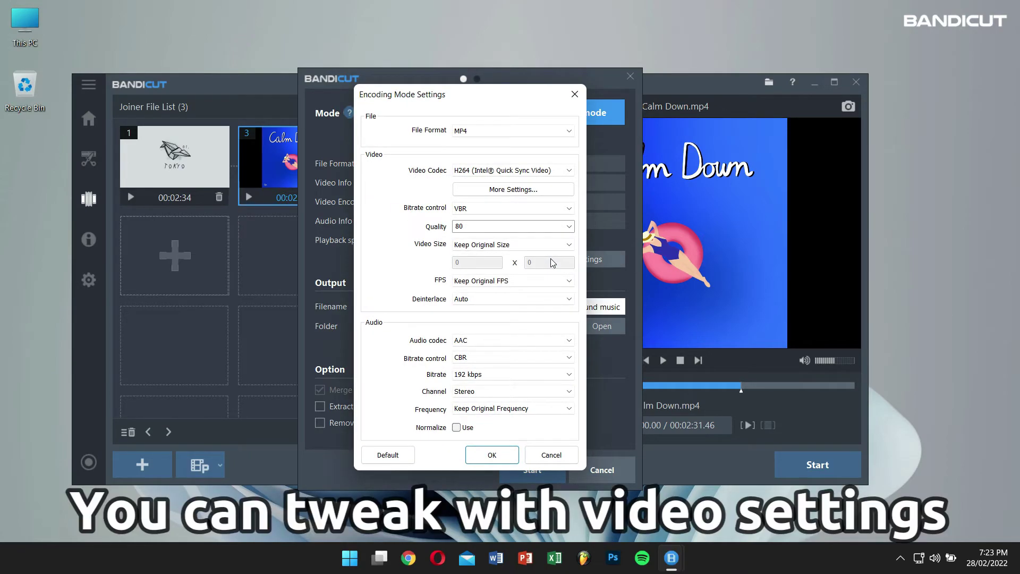
pyautogui.click(524, 172)
pyautogui.click(506, 281)
pyautogui.click(506, 281)
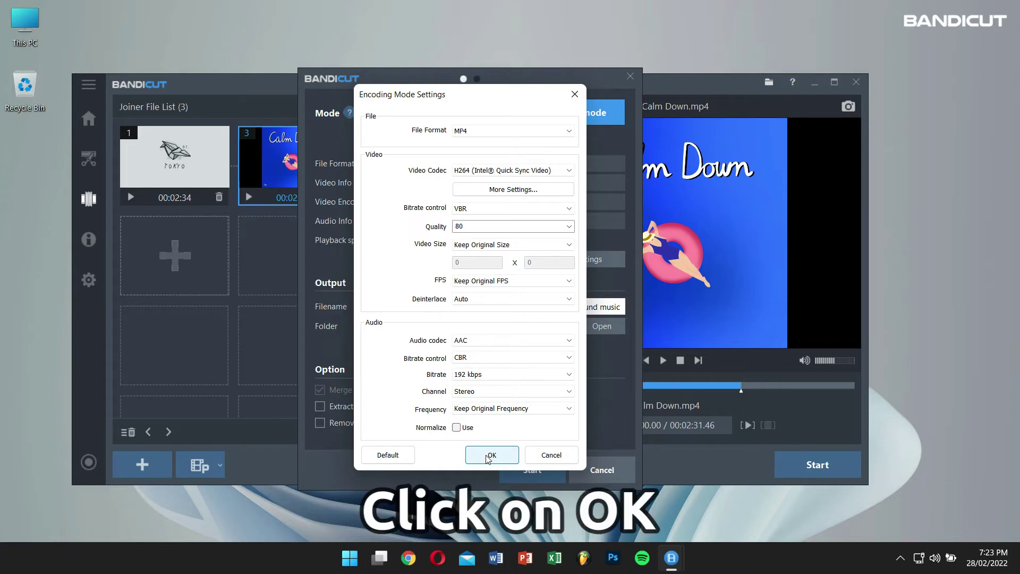
pyautogui.click(488, 458)
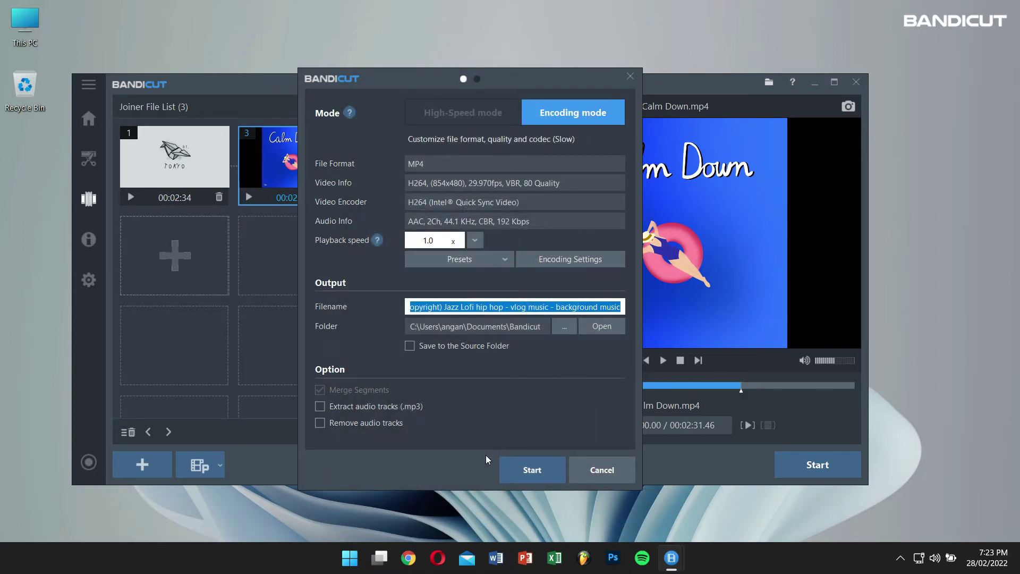
# Step: Start encoding the joined video and open its output folder when complete
pyautogui.click(535, 473)
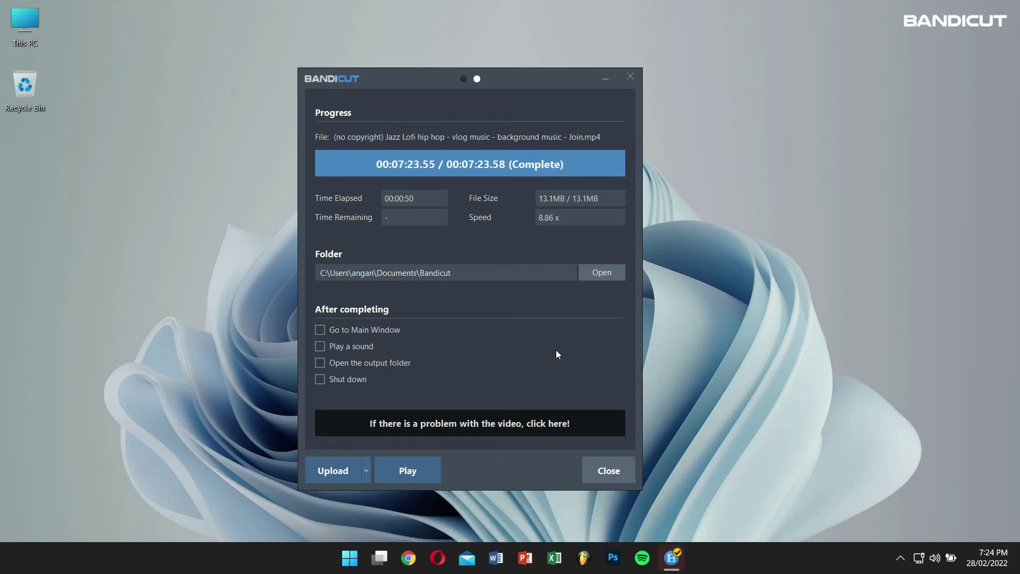
pyautogui.click(597, 270)
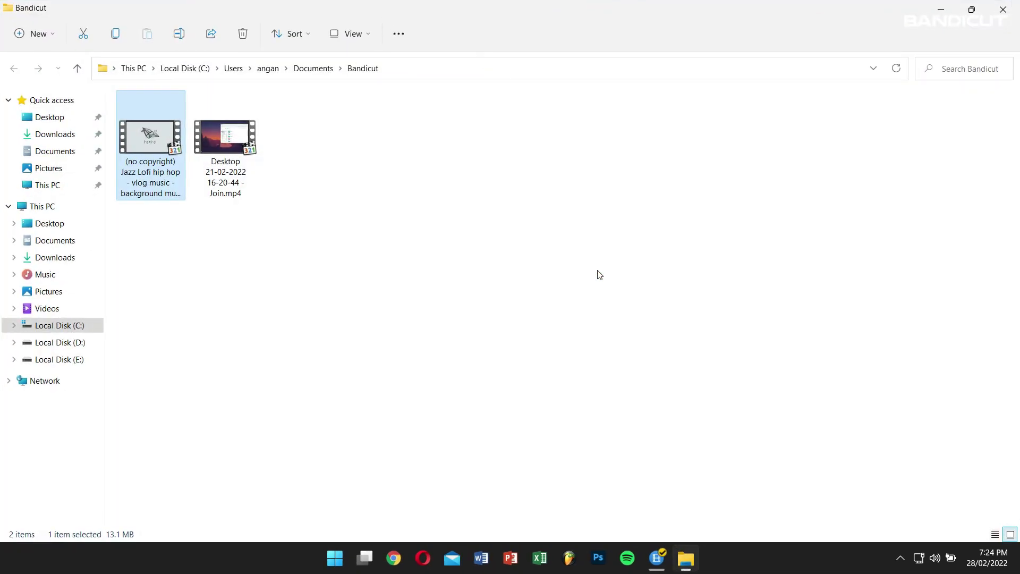
# Step: Play the joined Jazz Lofi video muted in MPC-HC, skimming through the Calm Down and Bonsai Leaves sections
pyautogui.doubleClick(154, 174)
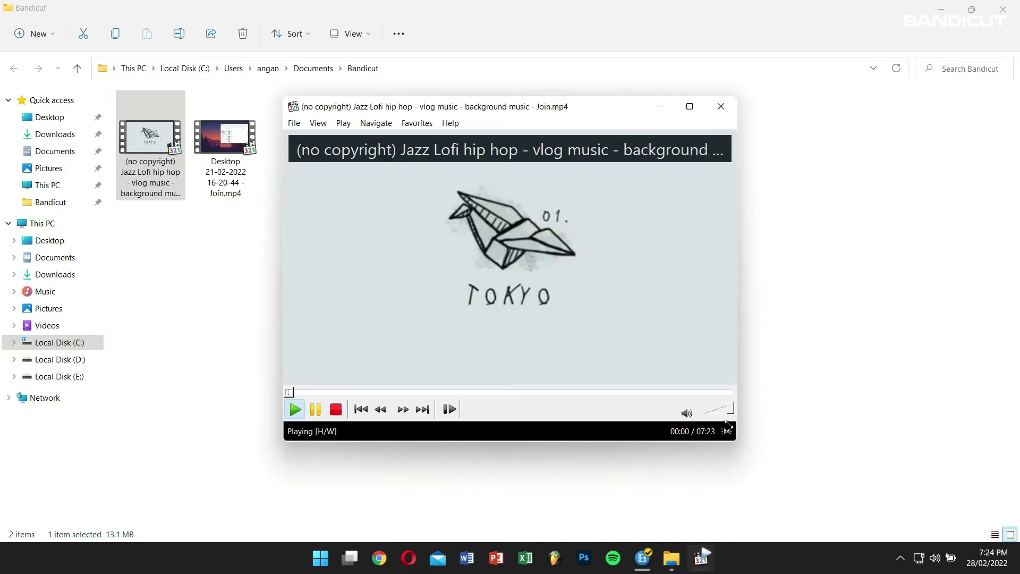
pyautogui.moveTo(730, 412); pyautogui.dragTo(653, 419)
pyautogui.click(365, 391)
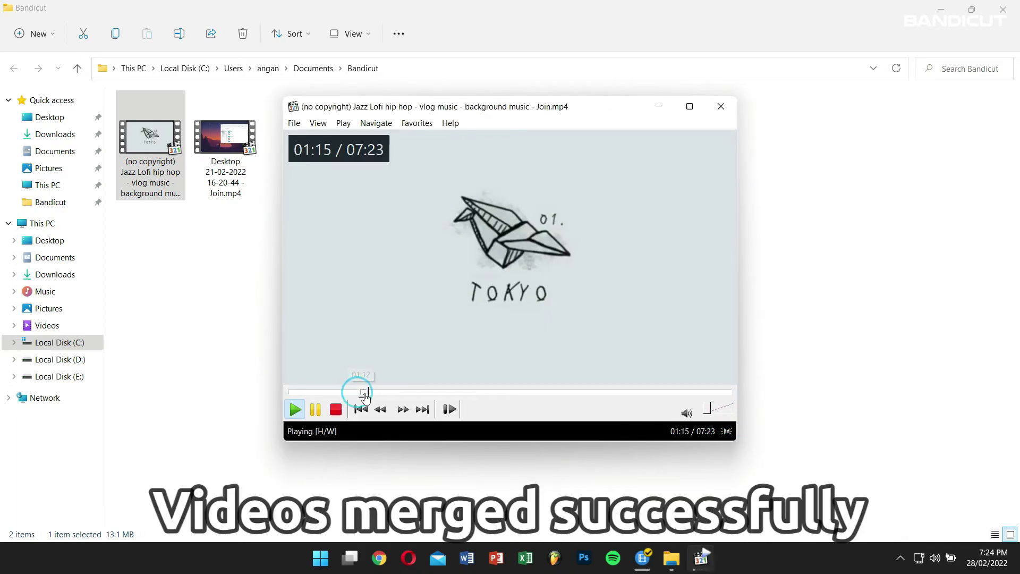
pyautogui.press('space')
pyautogui.click(465, 391)
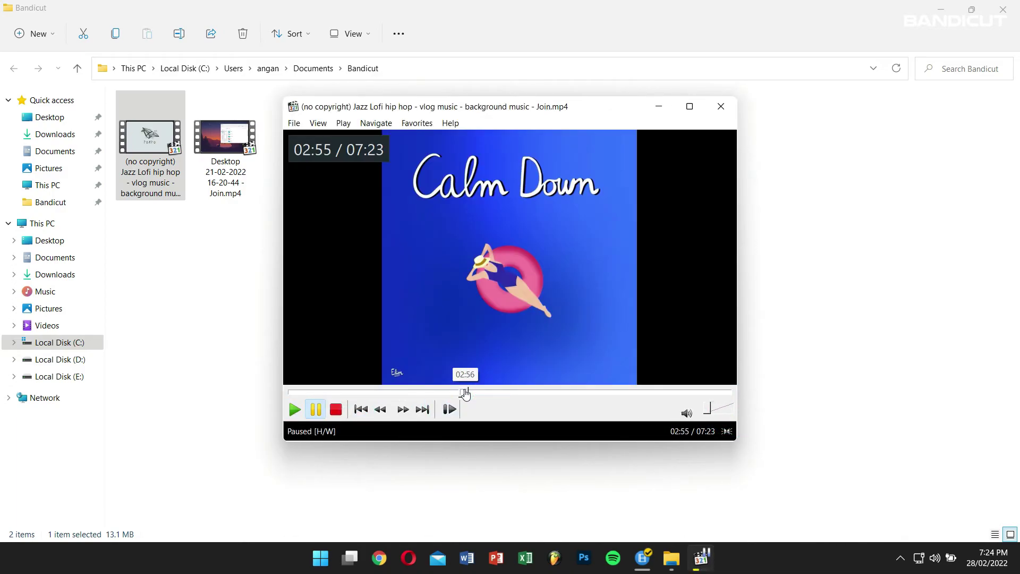
pyautogui.moveTo(465, 391); pyautogui.dragTo(681, 393)
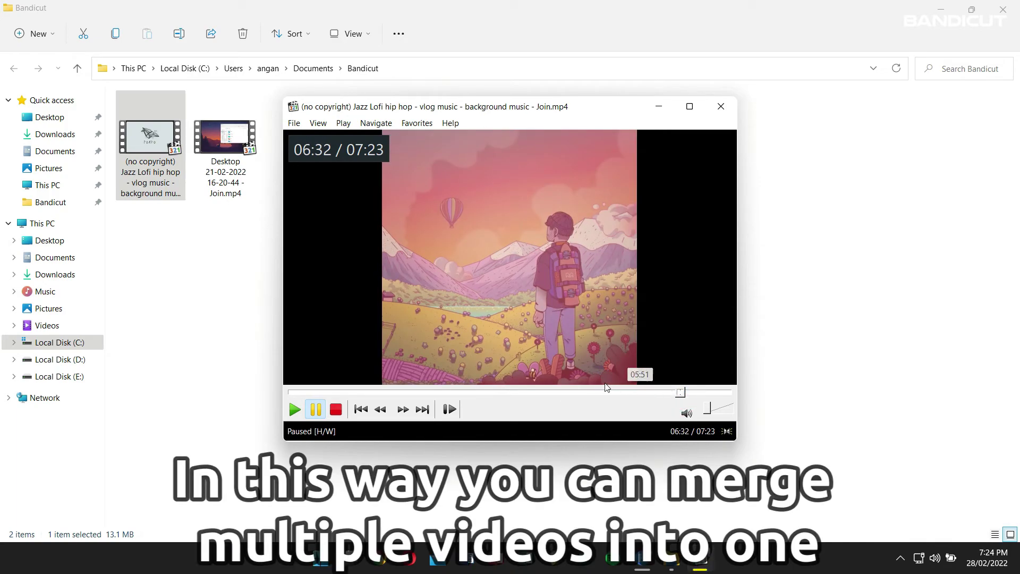
pyautogui.click(518, 391)
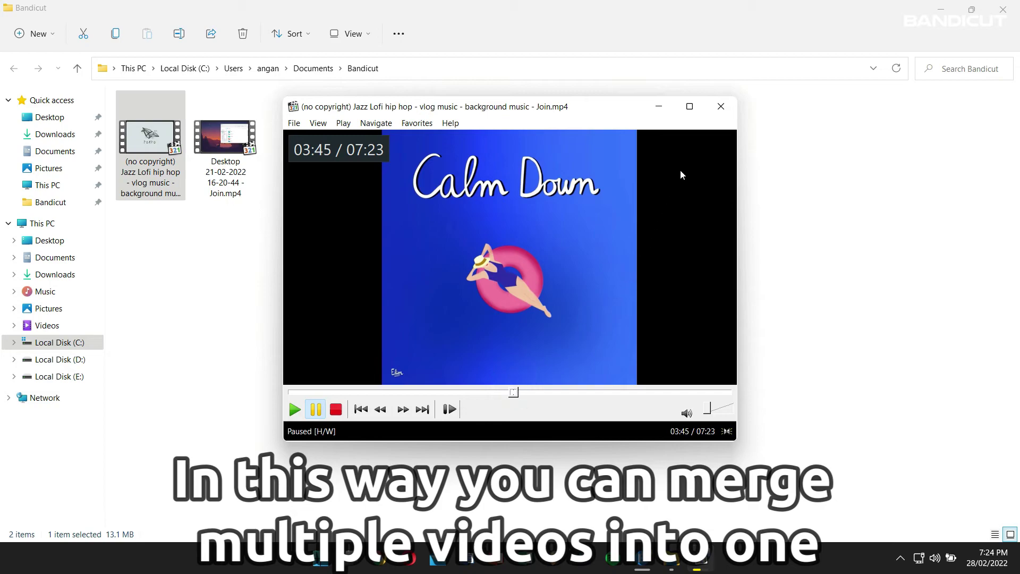
# Step: Close the video player and the output folder
pyautogui.click(721, 106)
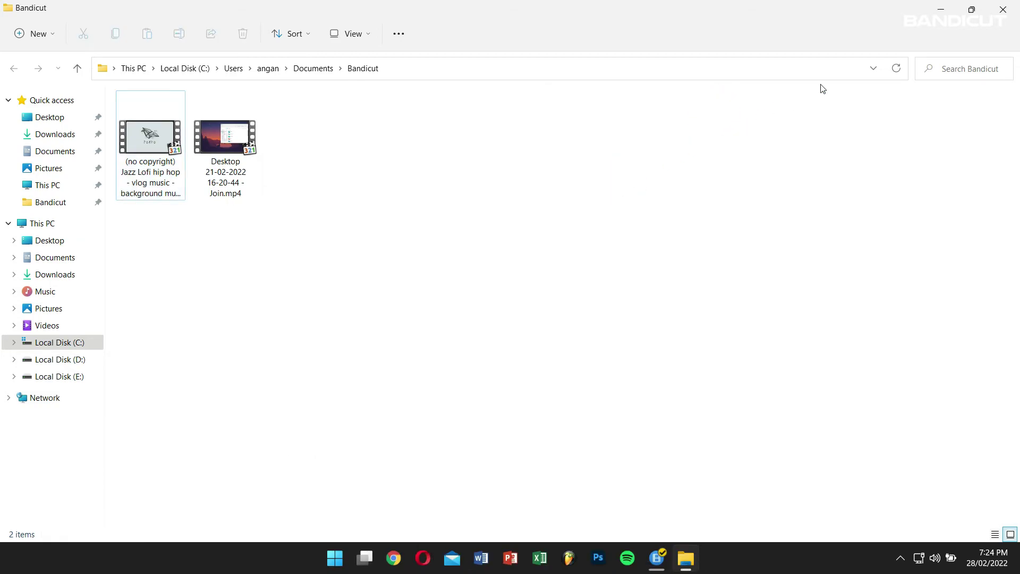
pyautogui.click(1002, 9)
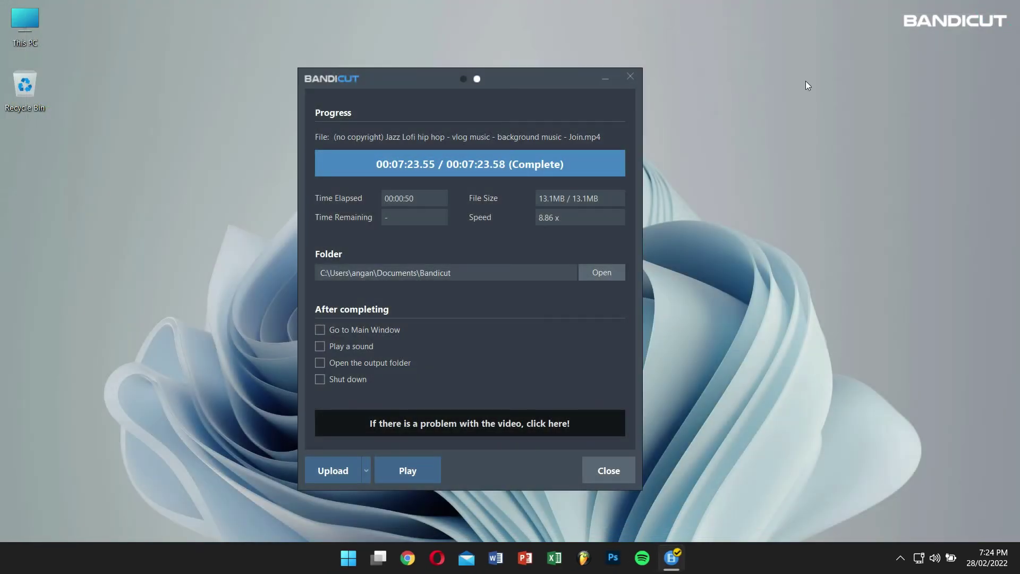
# Step: Close the progress window and reorder clips so Bonsai Leaves sits second and Calm Down last
pyautogui.click(630, 76)
pyautogui.moveTo(411, 163)
pyautogui.mouseDown()
pyautogui.moveTo(235, 166)
pyautogui.moveTo(201, 148)
pyautogui.mouseUp()
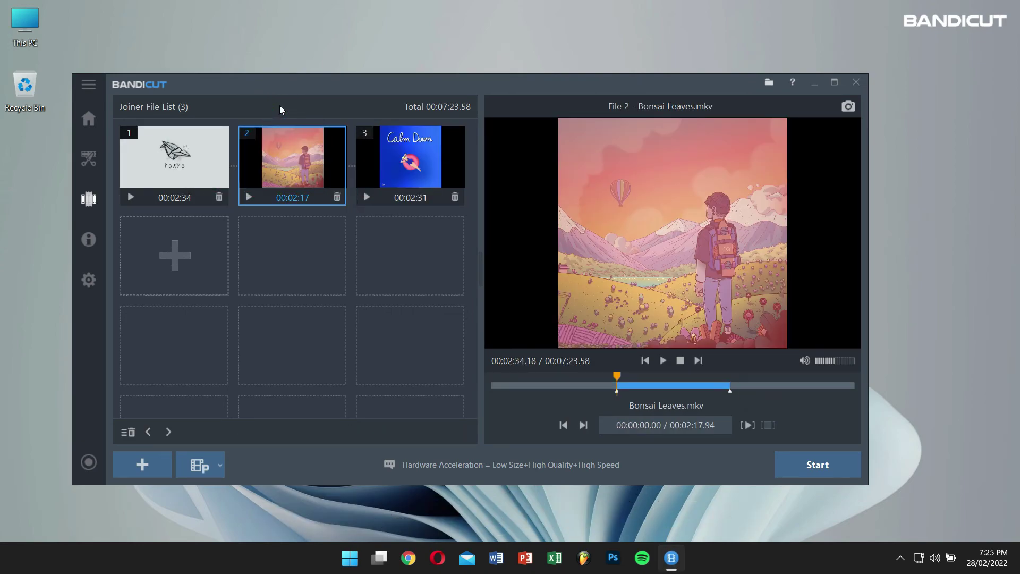